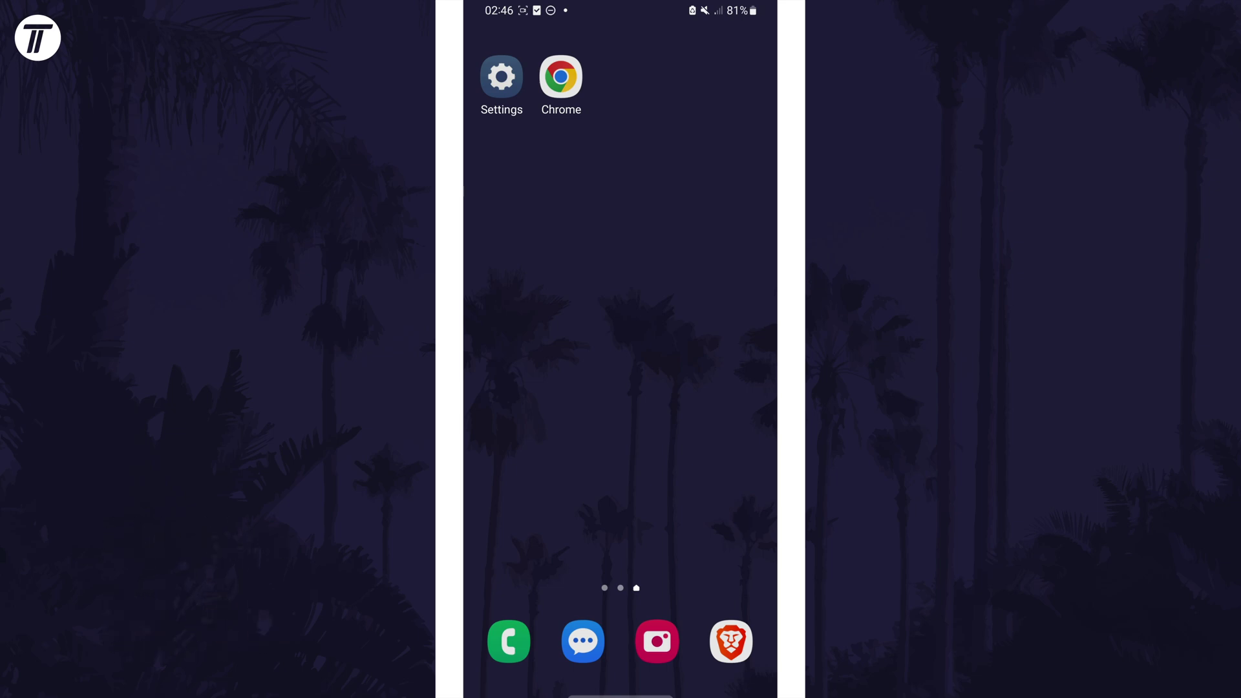
Step: Expand Quick Settings to its second page and switch the Dolby Atmos tile on
drag(620, 9, 620, 388)
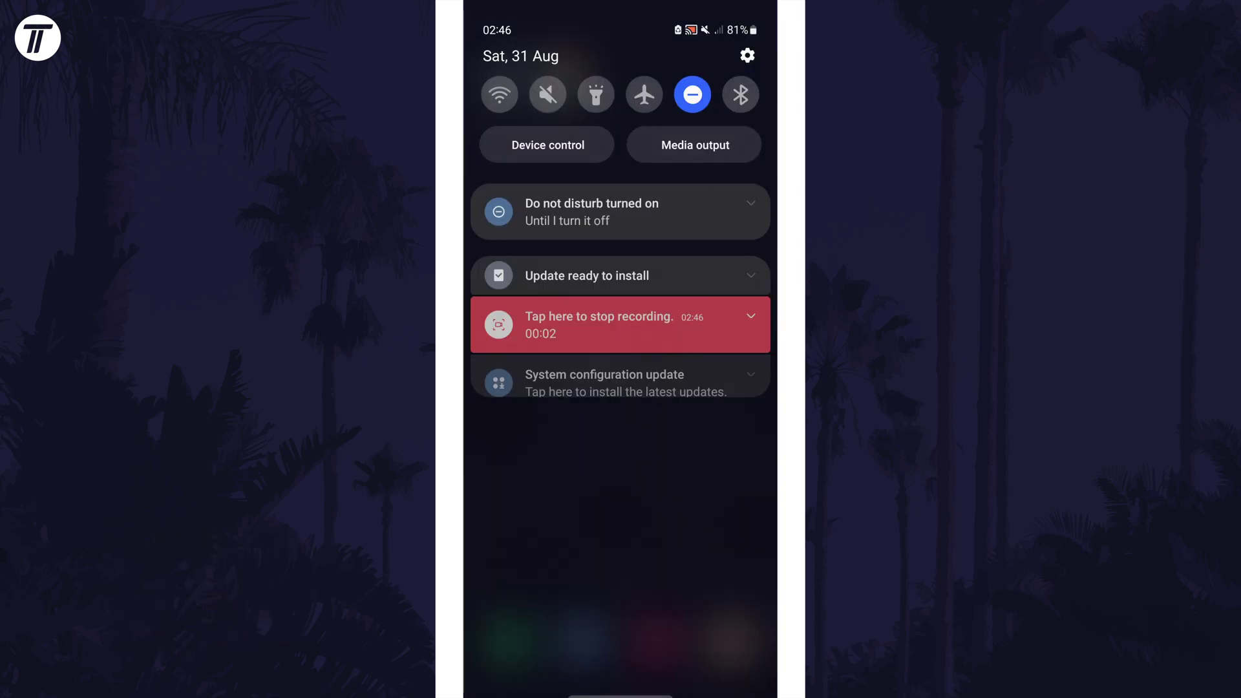
drag(621, 58, 621, 486)
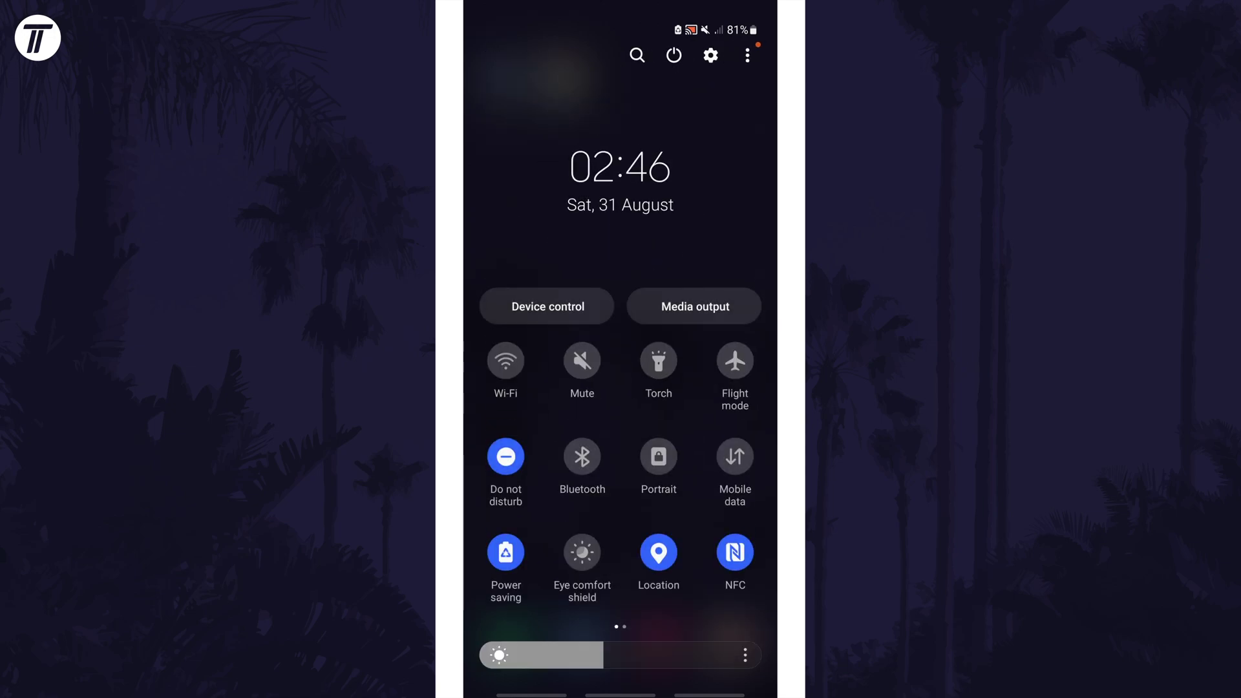
drag(718, 465, 505, 465)
click(505, 457)
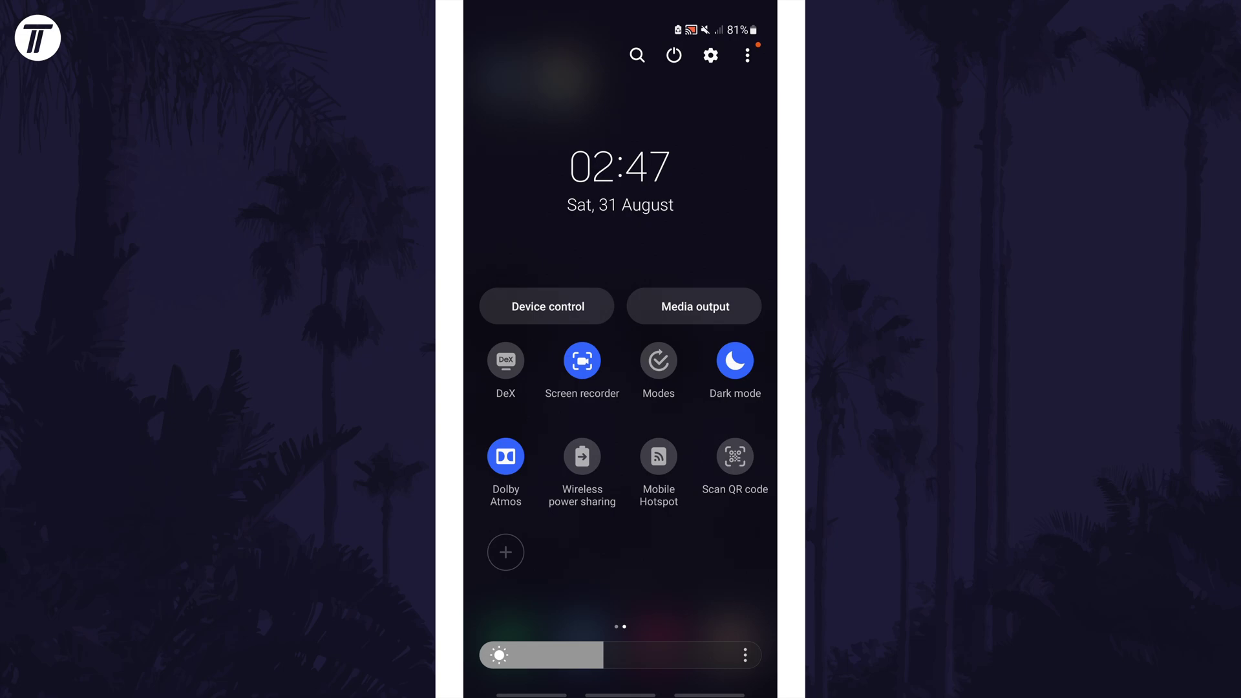
click(505, 457)
click(505, 457)
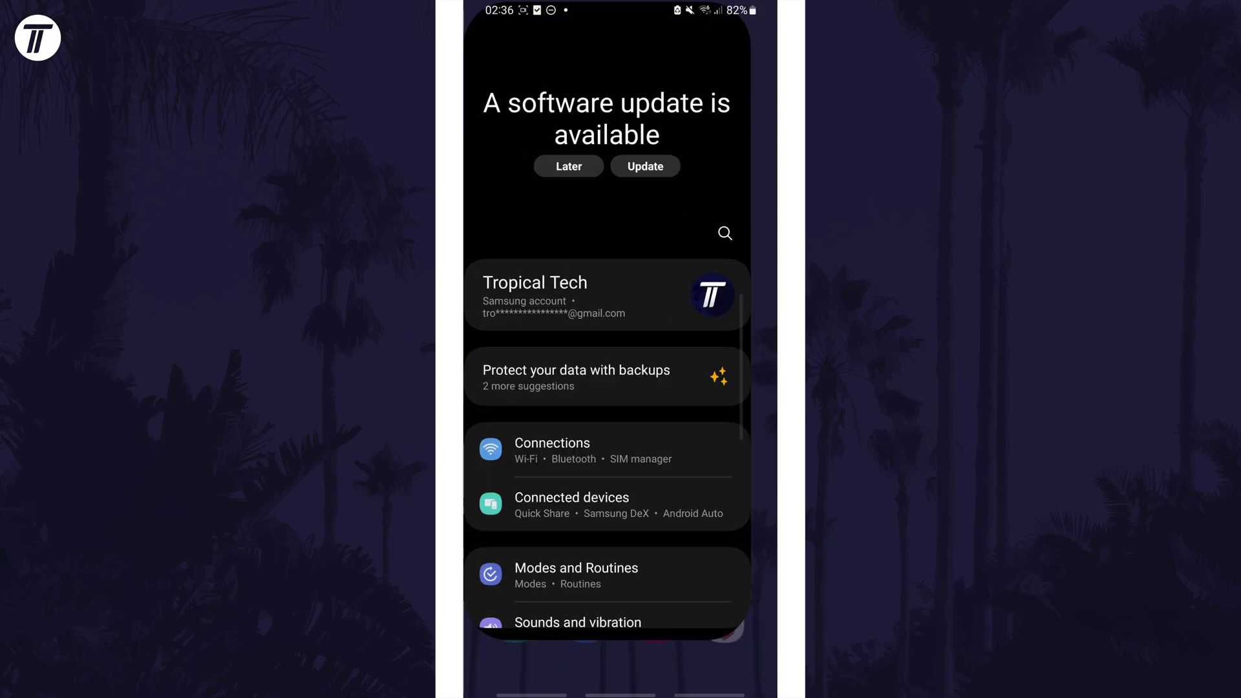
scroll(621, 388, down, 5)
Step: Go to Sounds and vibration, then Sound quality and effects, in Settings
click(621, 389)
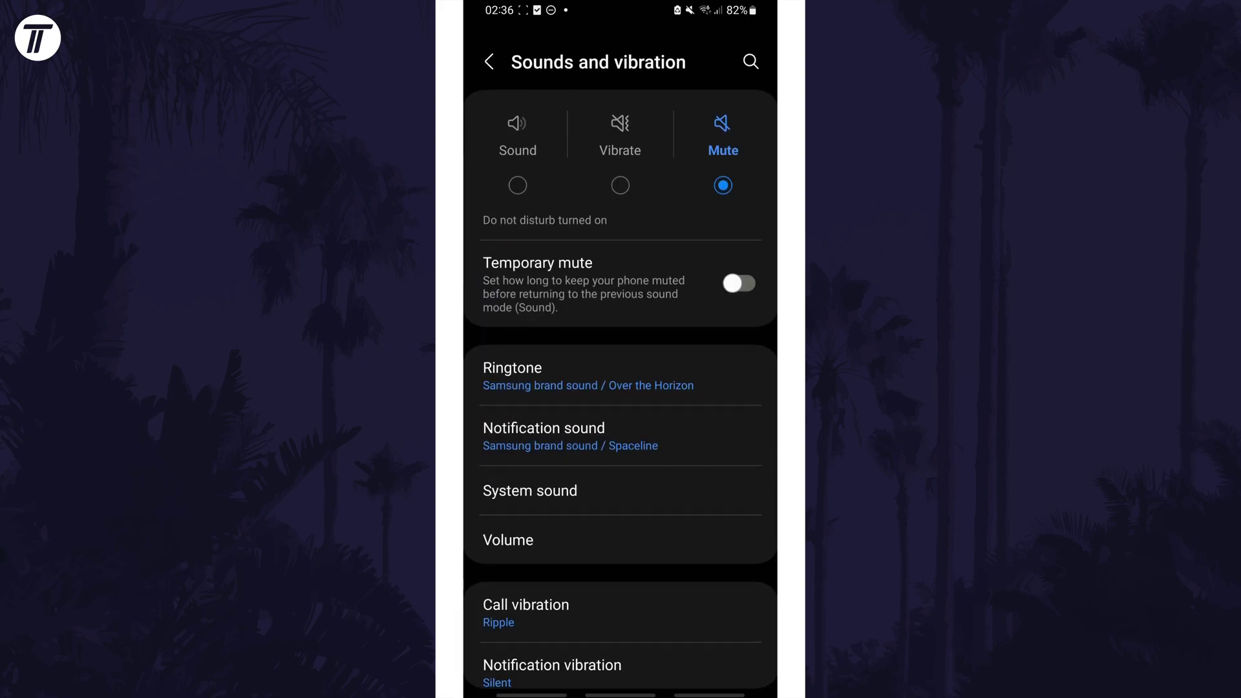
scroll(621, 387, down, 1)
scroll(621, 388, down, 5)
click(621, 451)
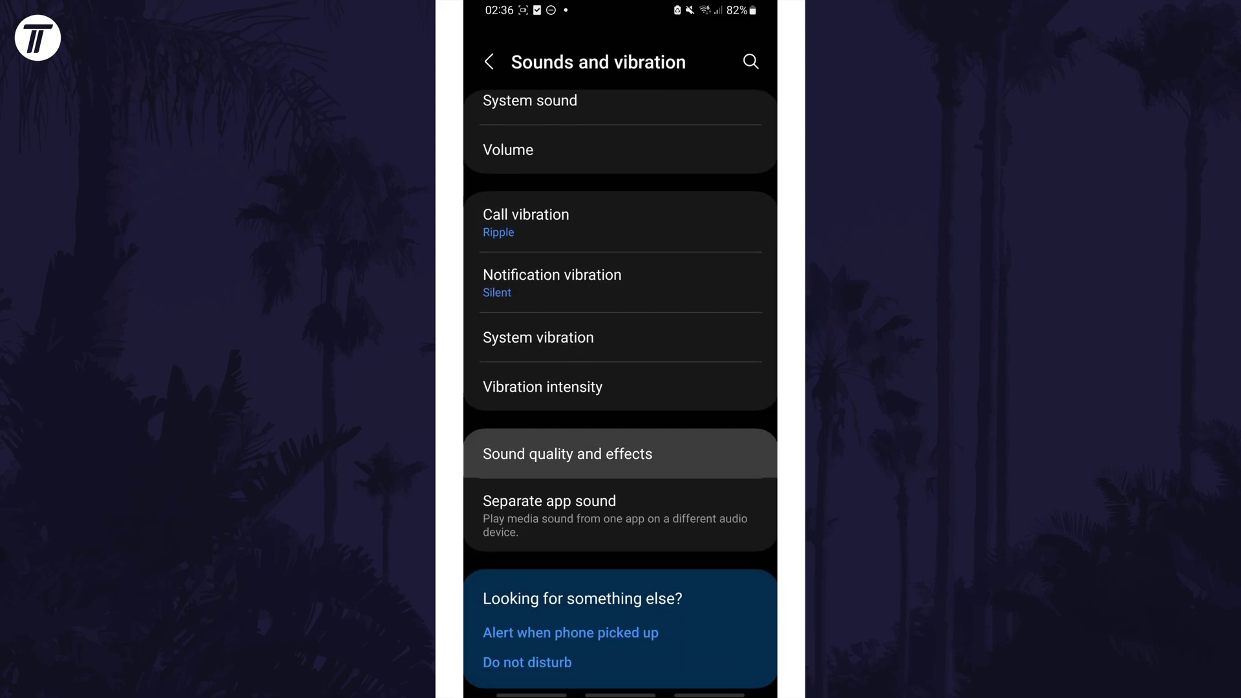
click(582, 119)
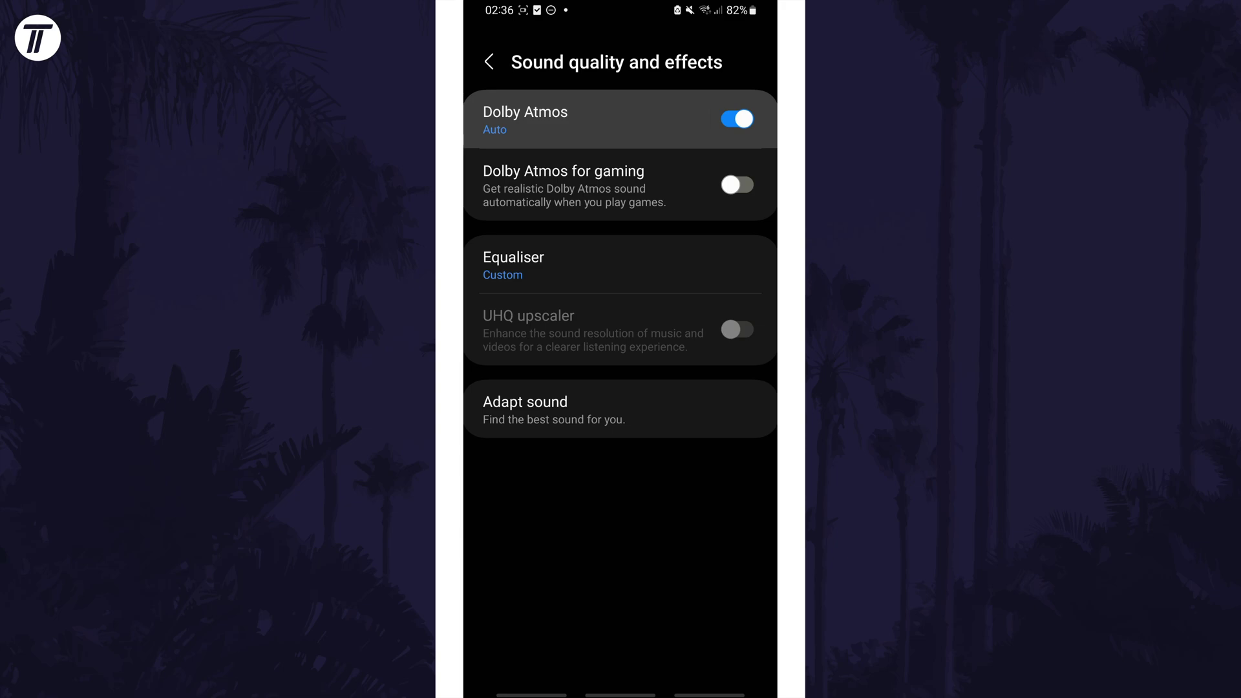